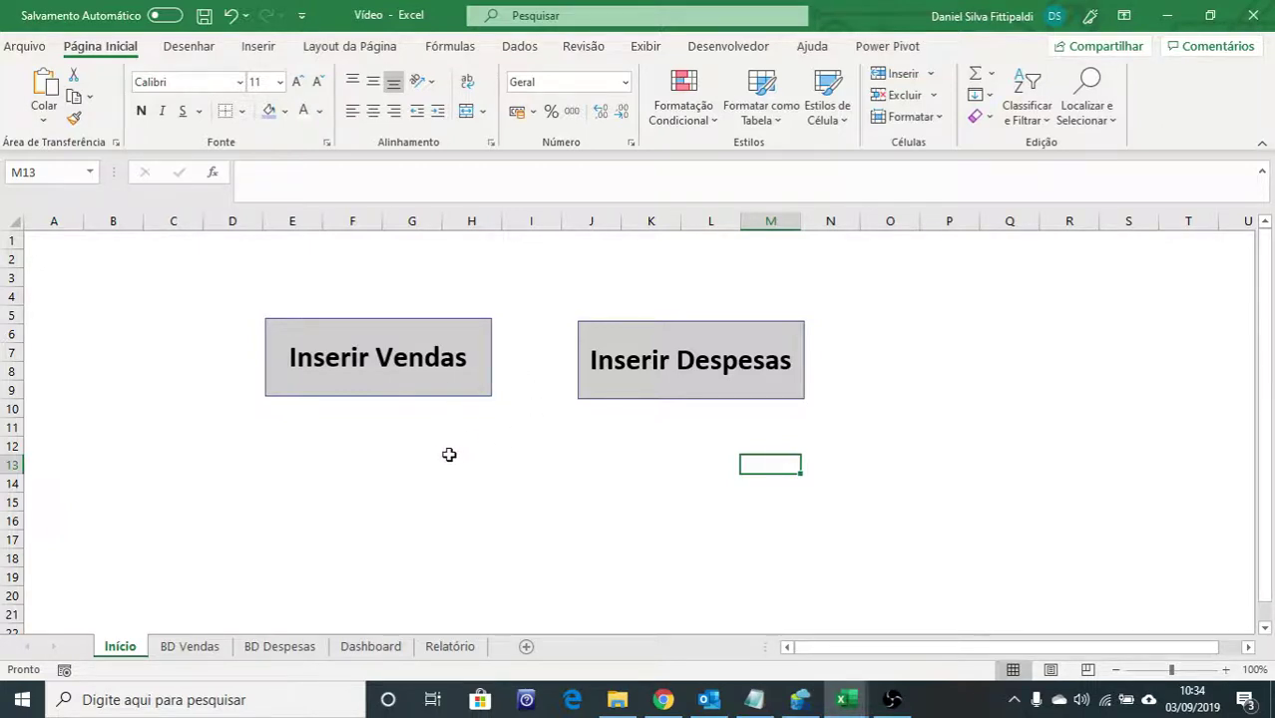
Step: Record a sale for the second listed seller: product Planilha Excel, quantity 1, unit price 10, paid by Cartão de Débito
left_click(386, 387)
left_click(597, 272)
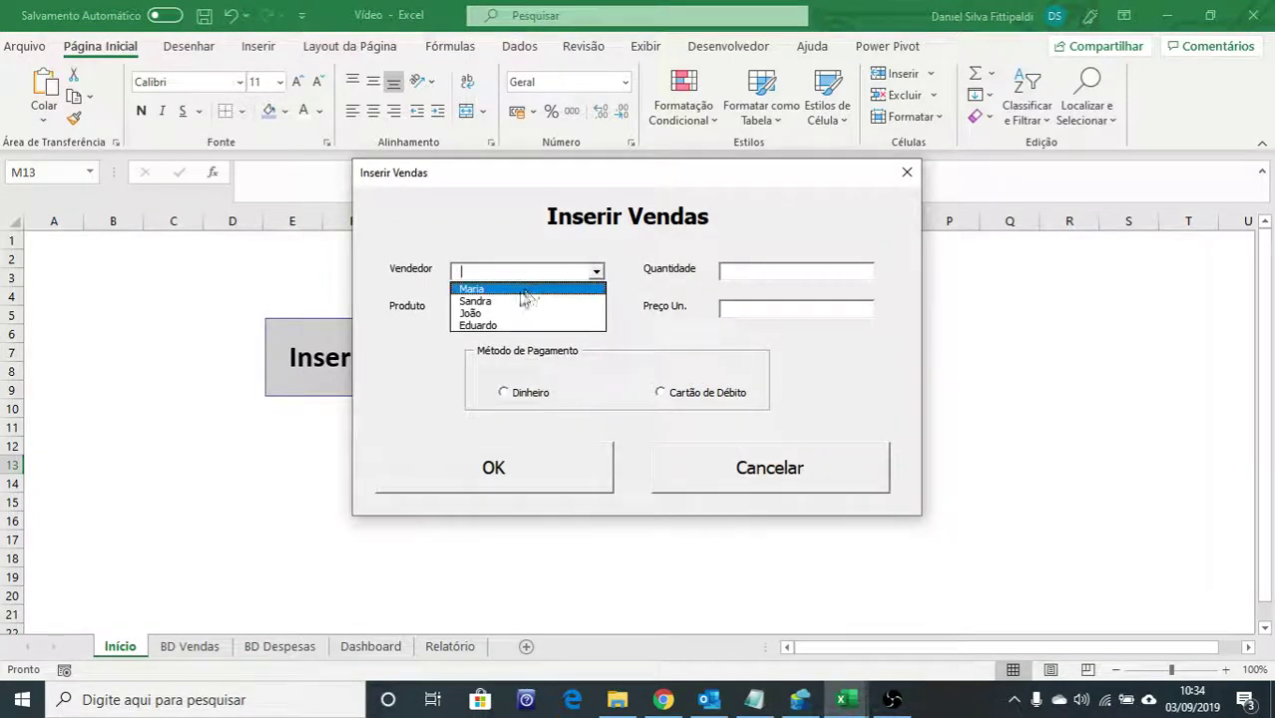
left_click(517, 302)
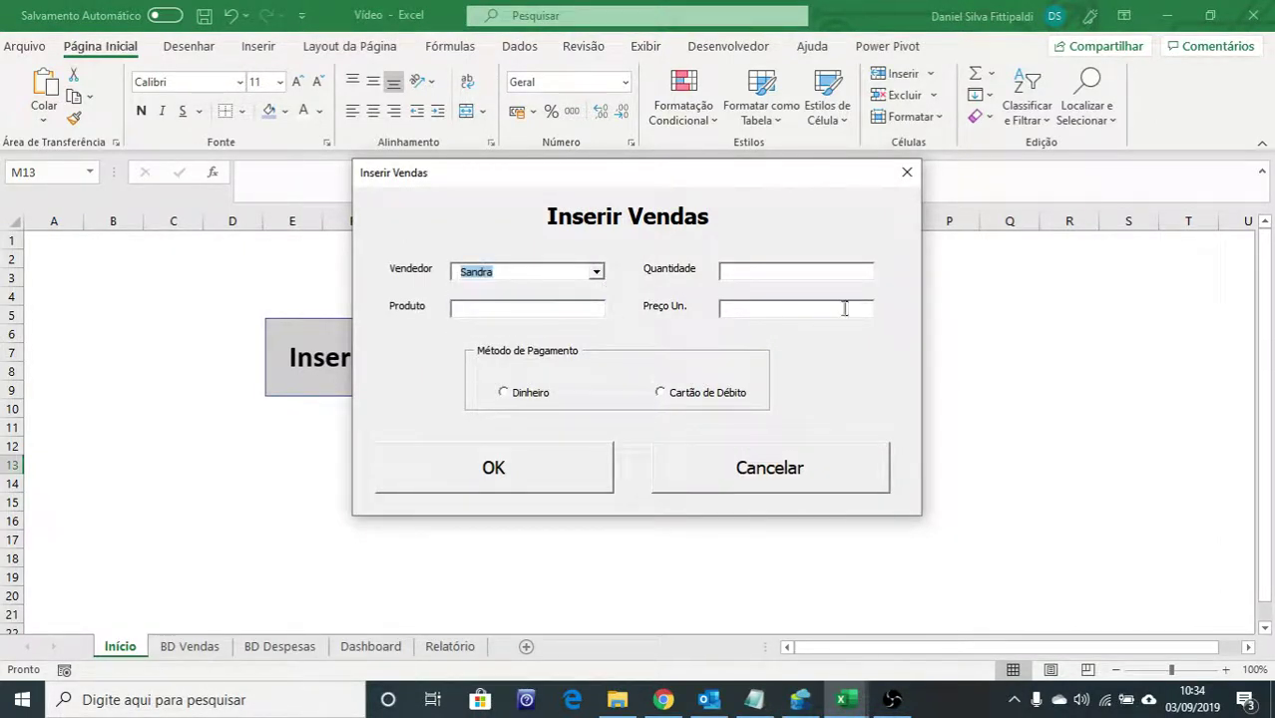
left_click(781, 273)
type("1")
type("Planilha Excel")
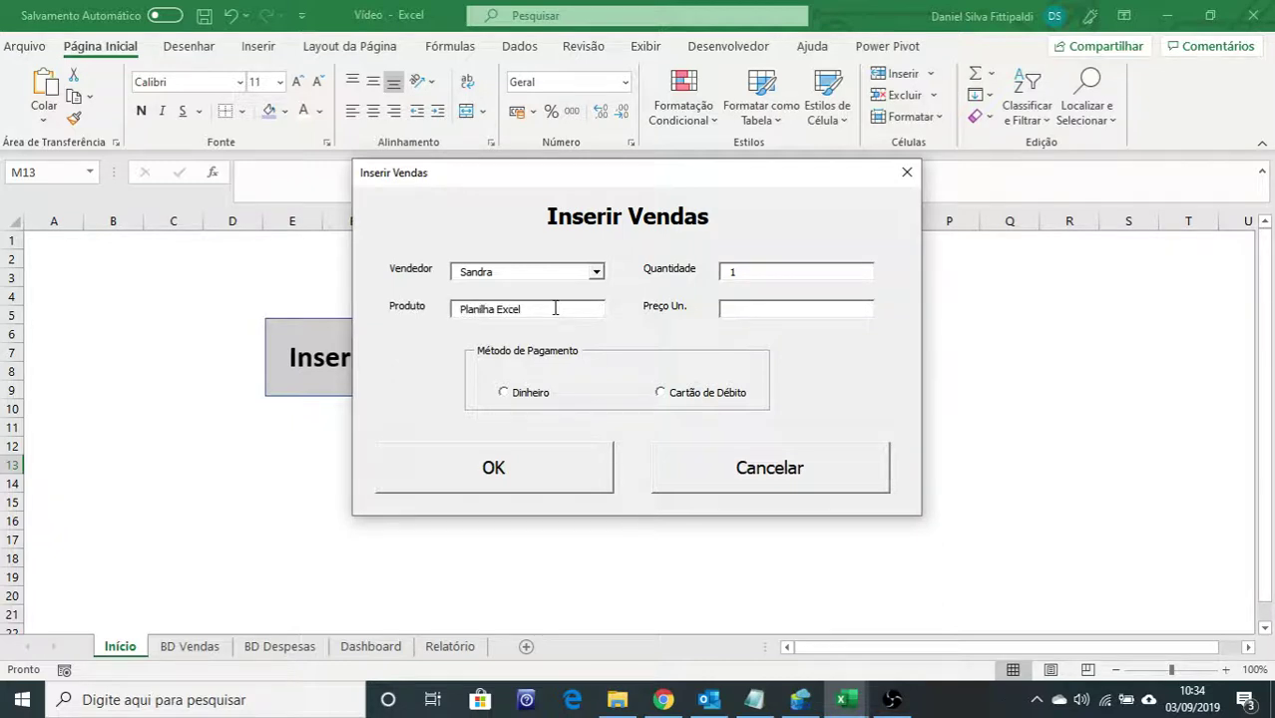
left_click(753, 308)
type("10")
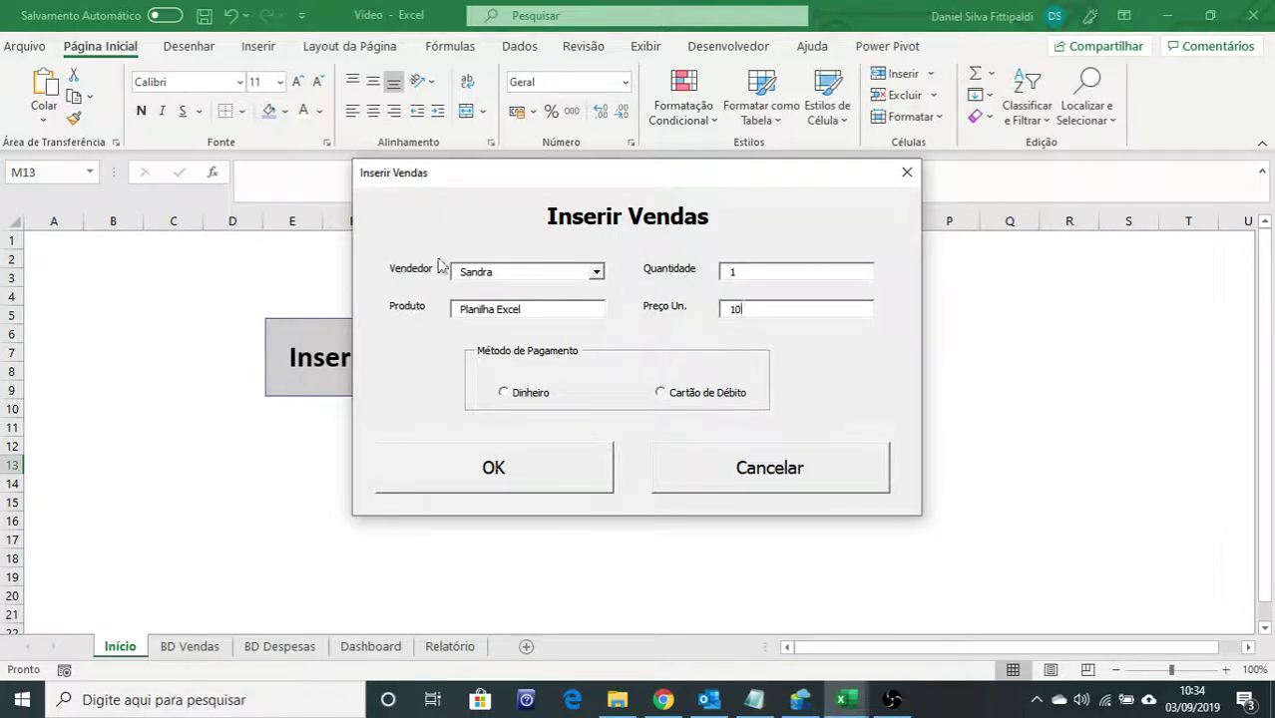
left_click(664, 393)
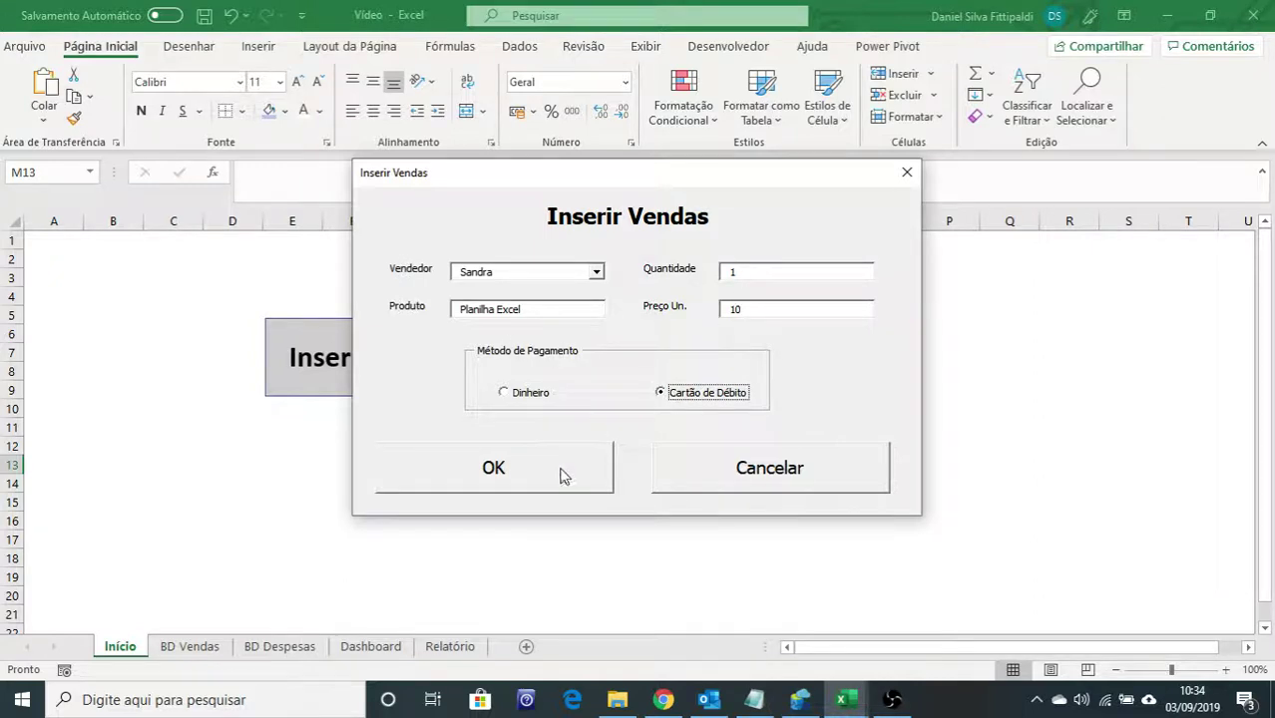
left_click(531, 479)
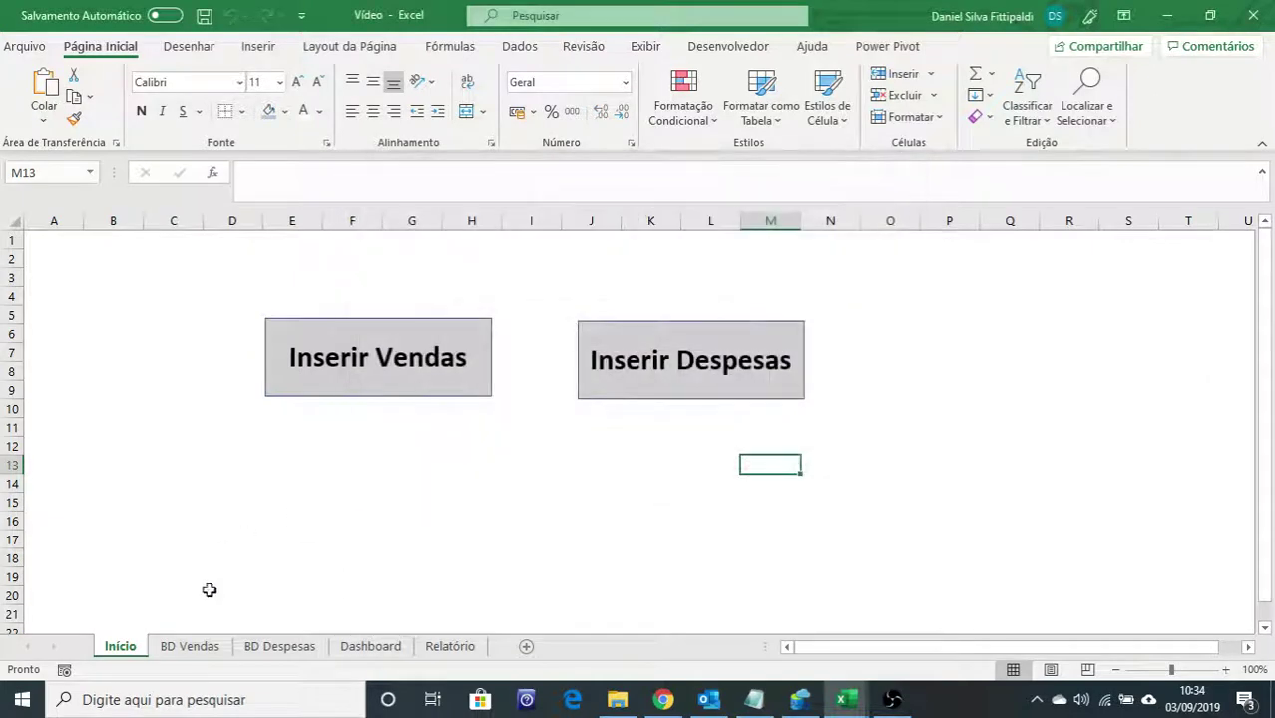
Step: Check the new sale record in row 2 of the BD Vendas sheet
left_click(199, 650)
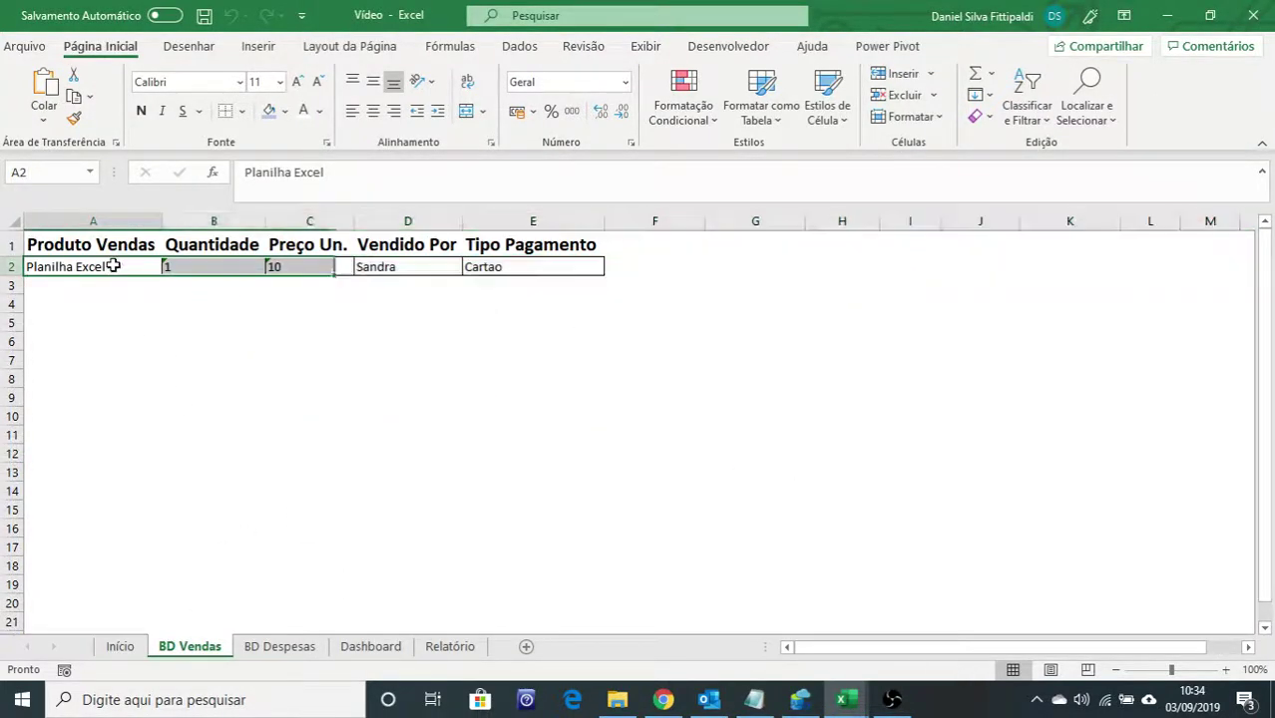
left_click_drag(147, 263, 526, 265)
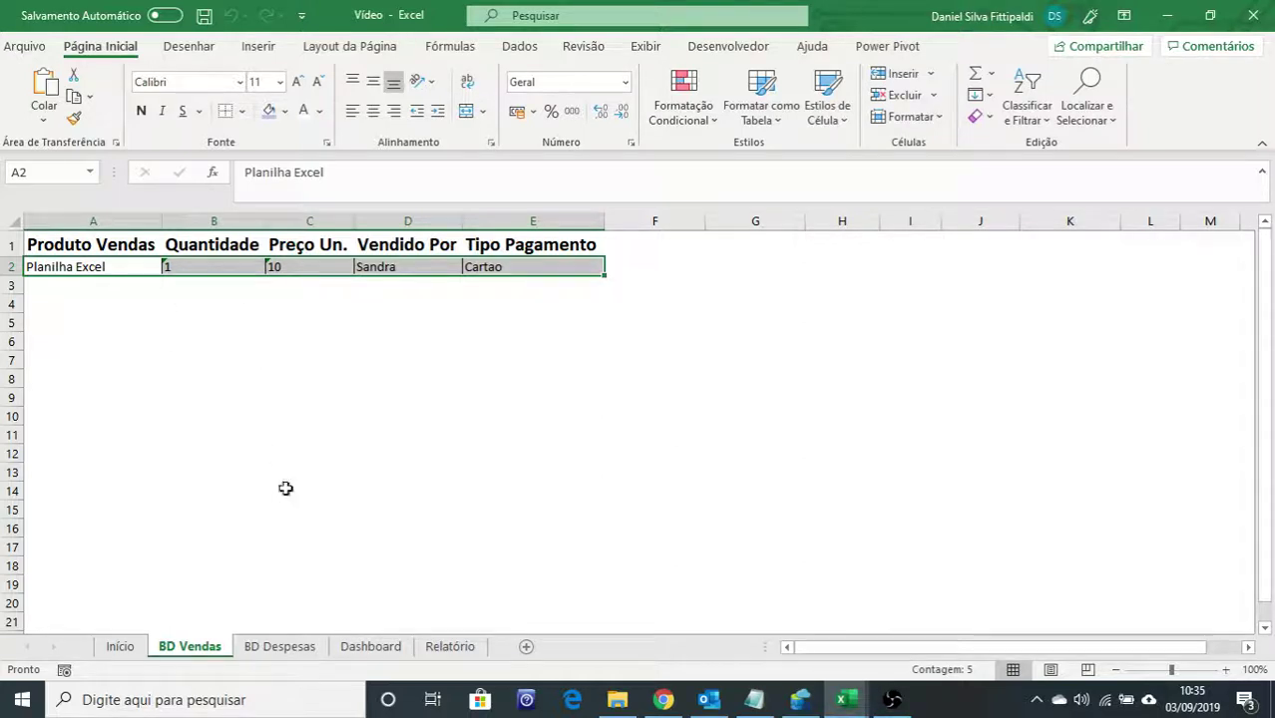
Step: View the Inserir Despesas form from the Início sheet and cancel it without entering an expense
left_click(119, 649)
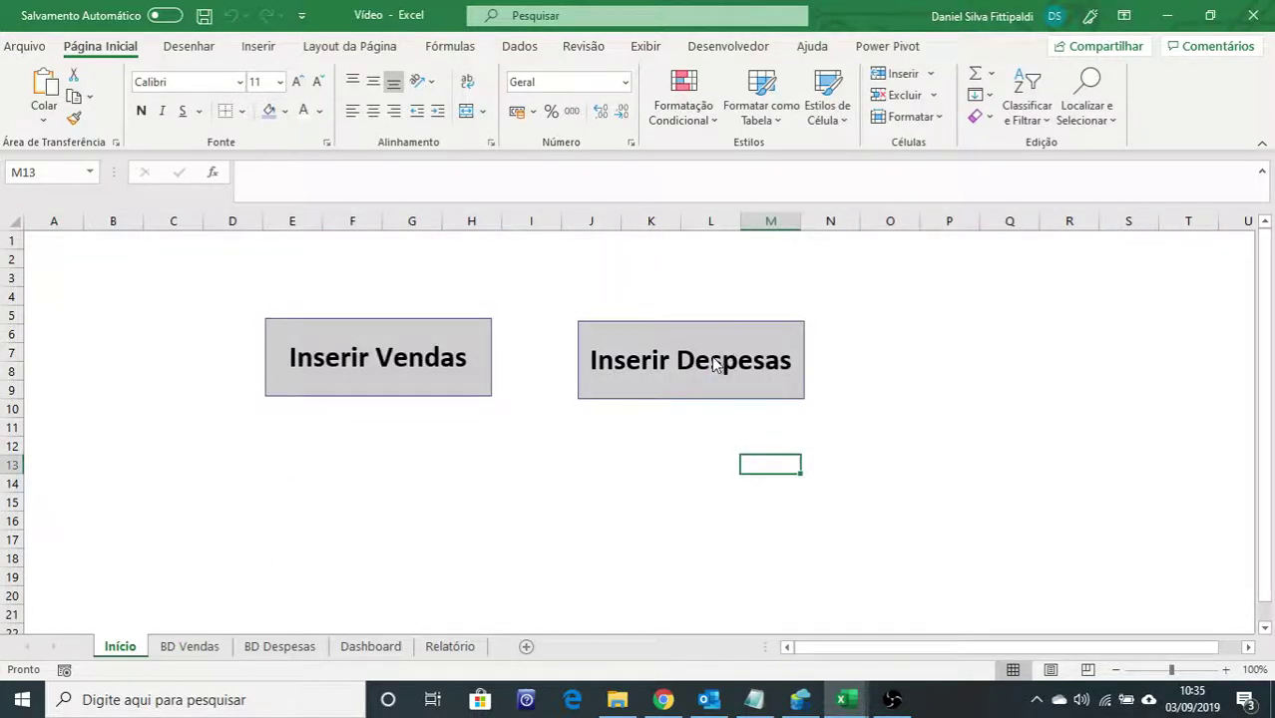
left_click(723, 367)
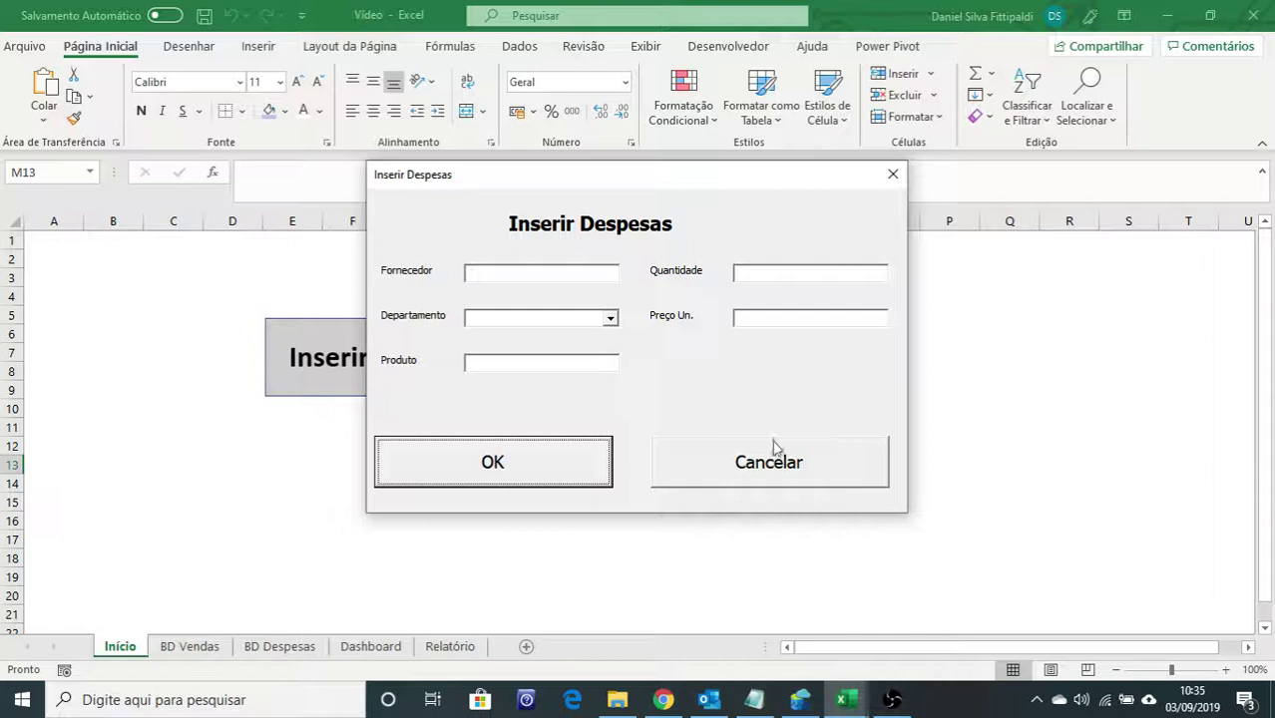
left_click(767, 469)
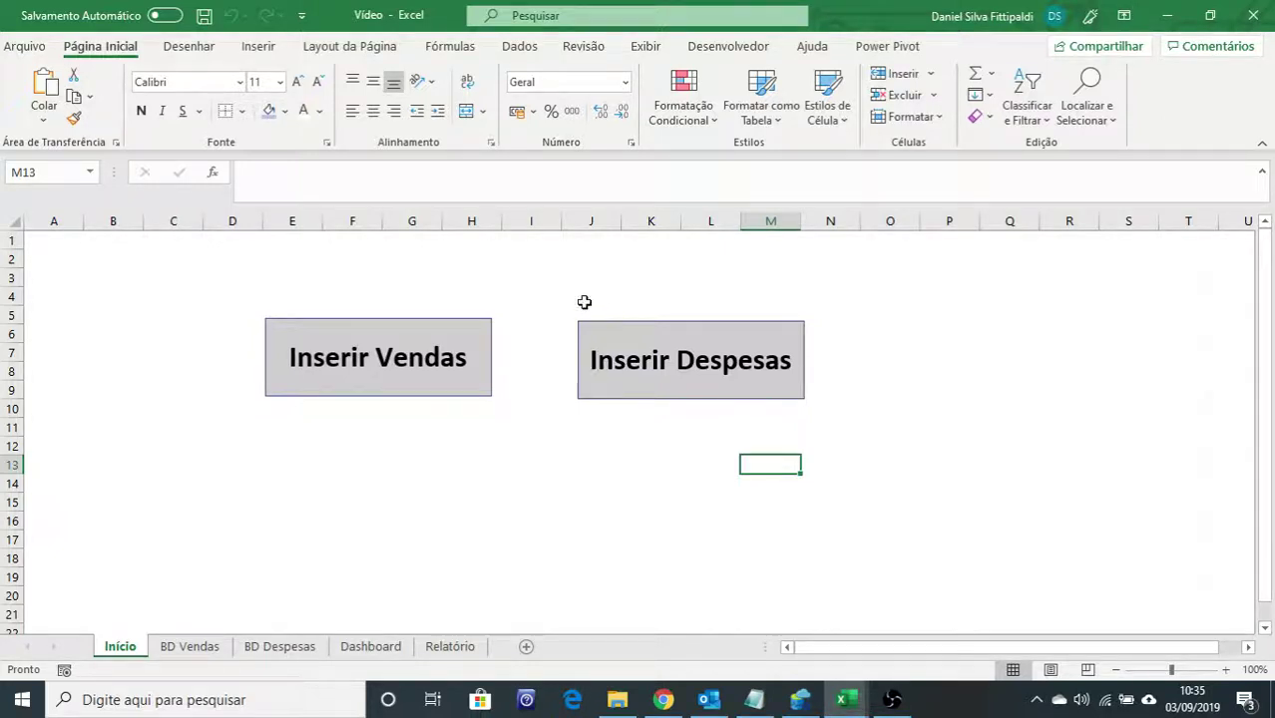
Step: Import the expense data into the BD Despesas sheet
left_click(294, 658)
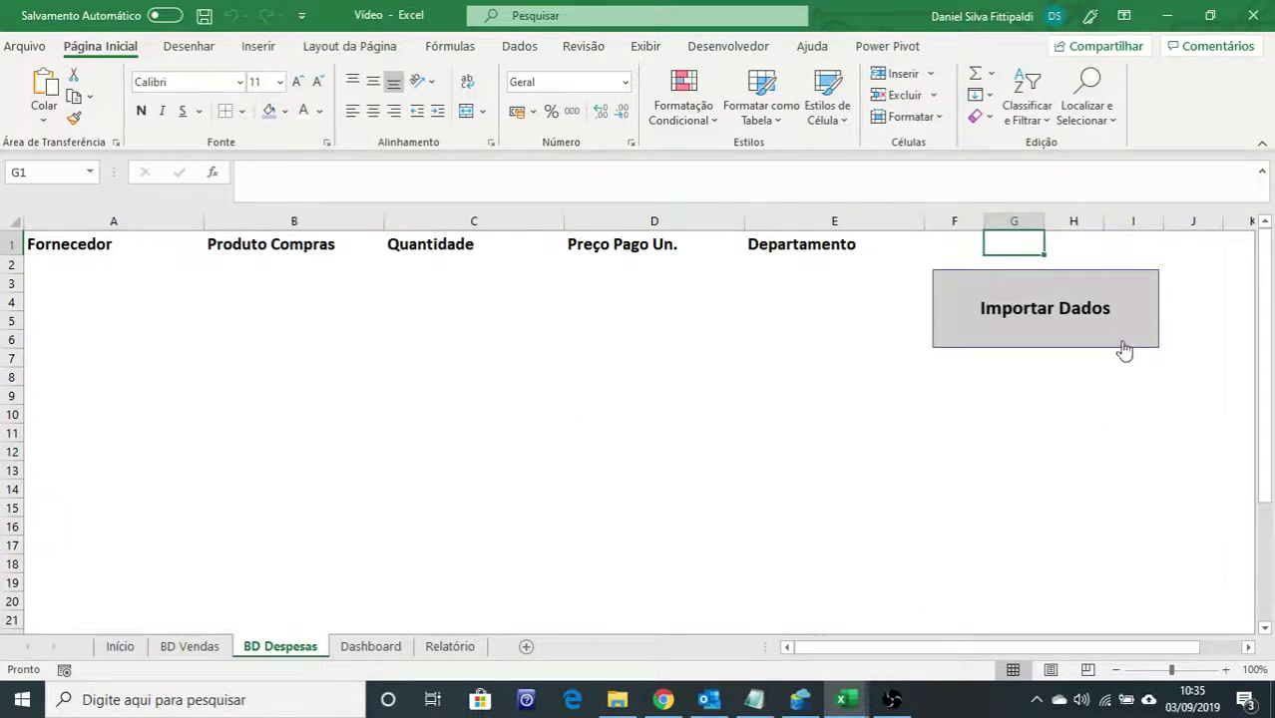
left_click(1071, 311)
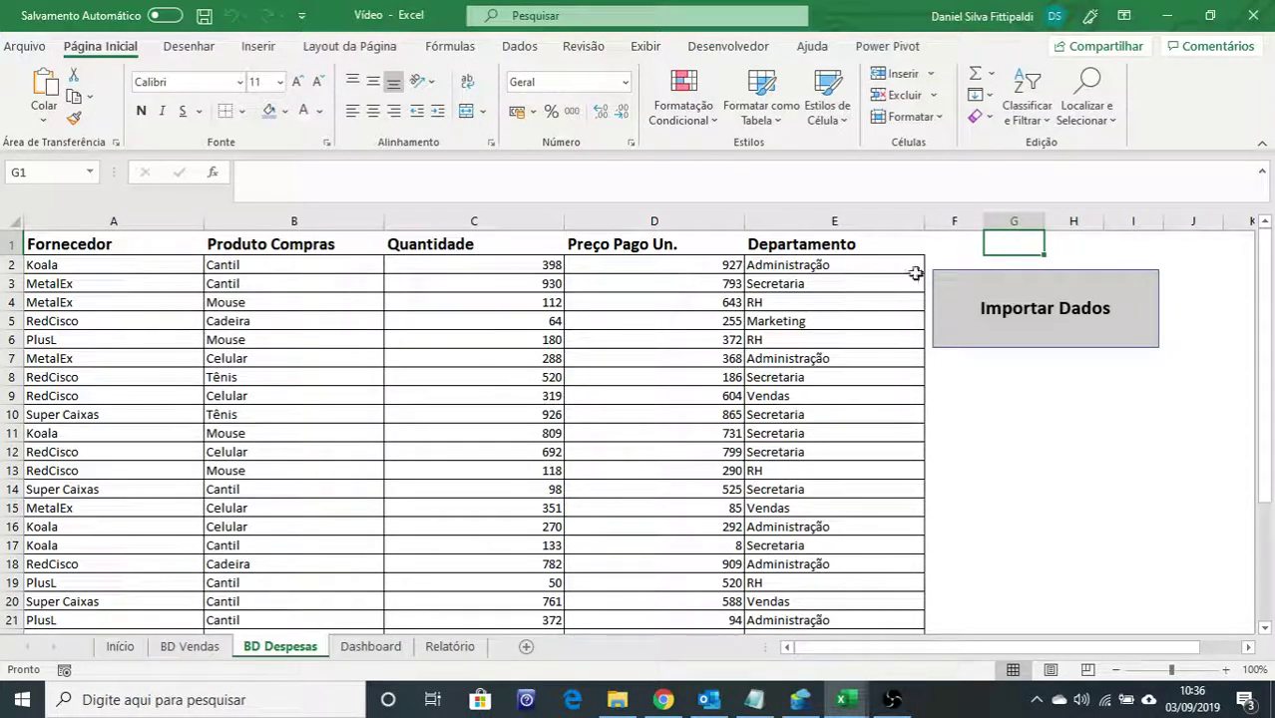
Step: Examine the department expenses and monthly sales tables and charts on the Dashboard sheet
left_click(389, 648)
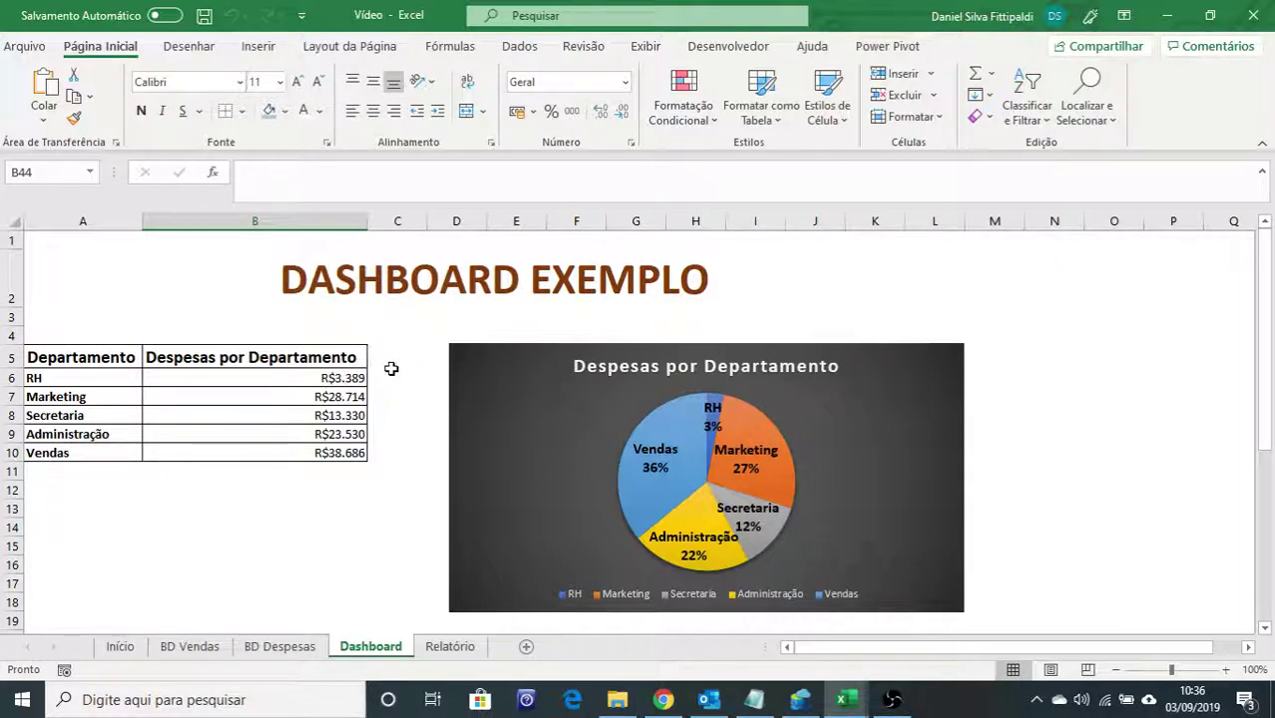
scroll(396, 382, "down", 3)
scroll(396, 384, "down", 2)
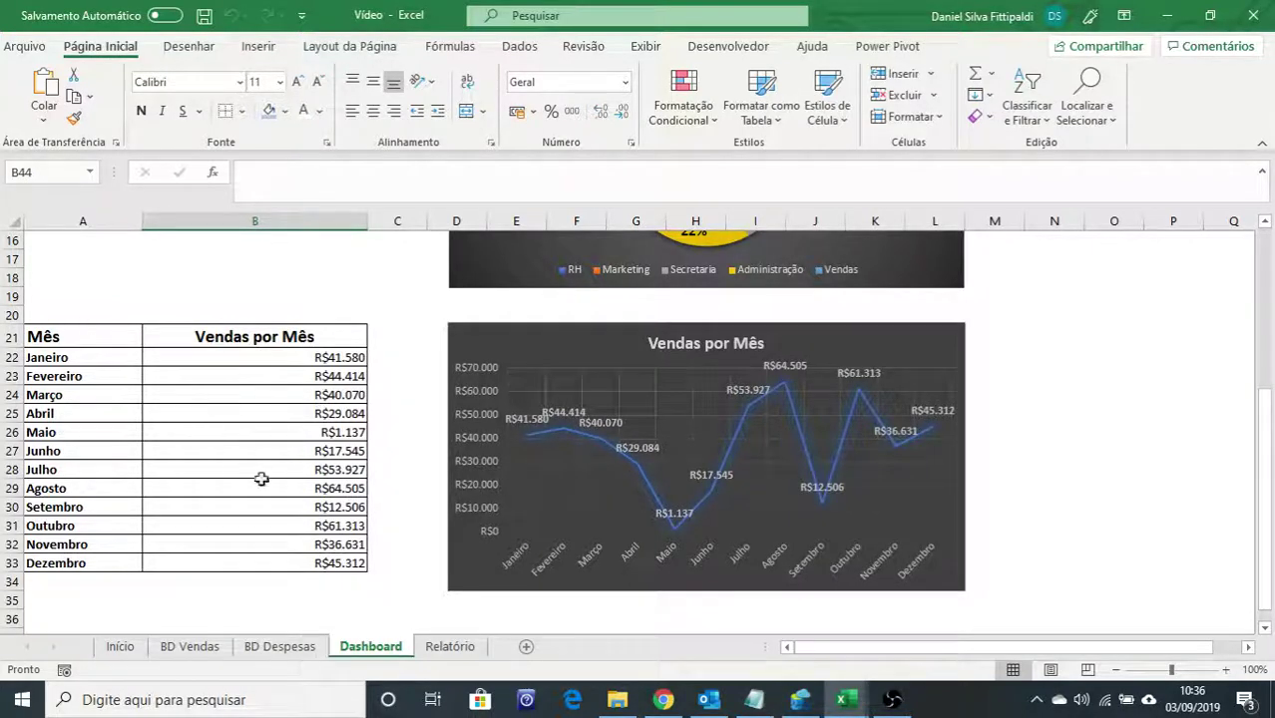
scroll(414, 465, "up", 4)
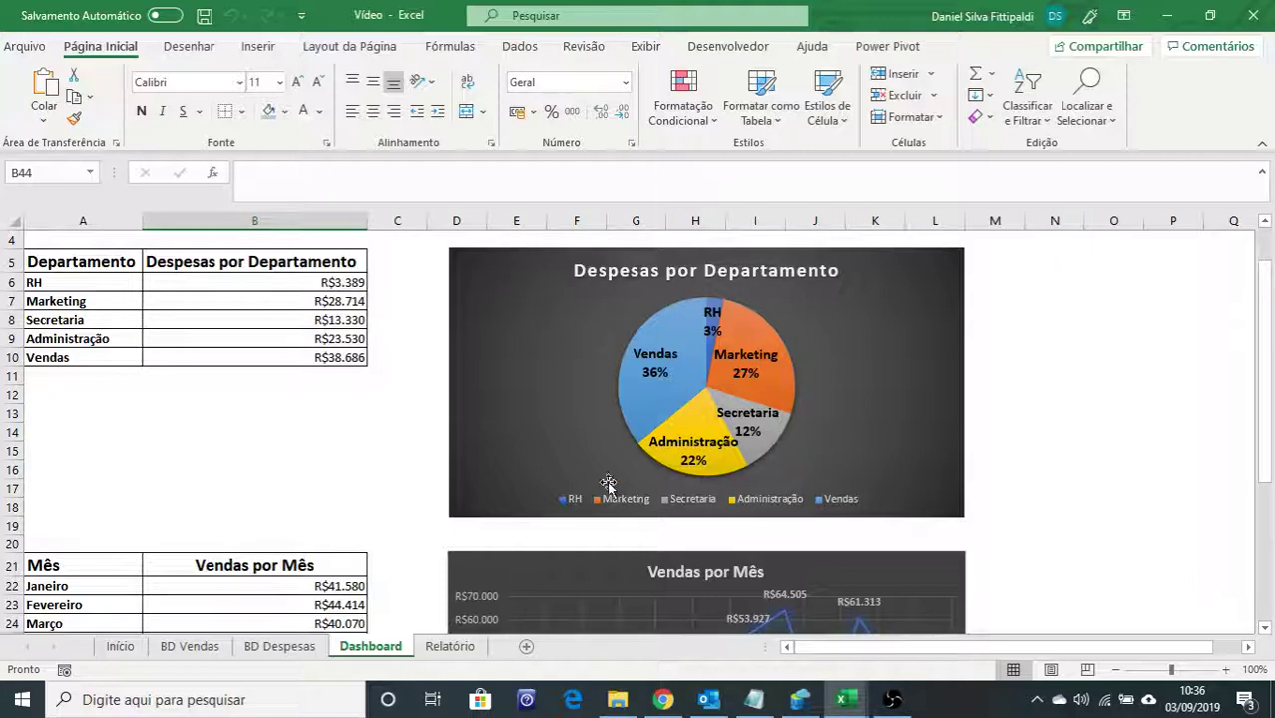
scroll(564, 487, "up", 1)
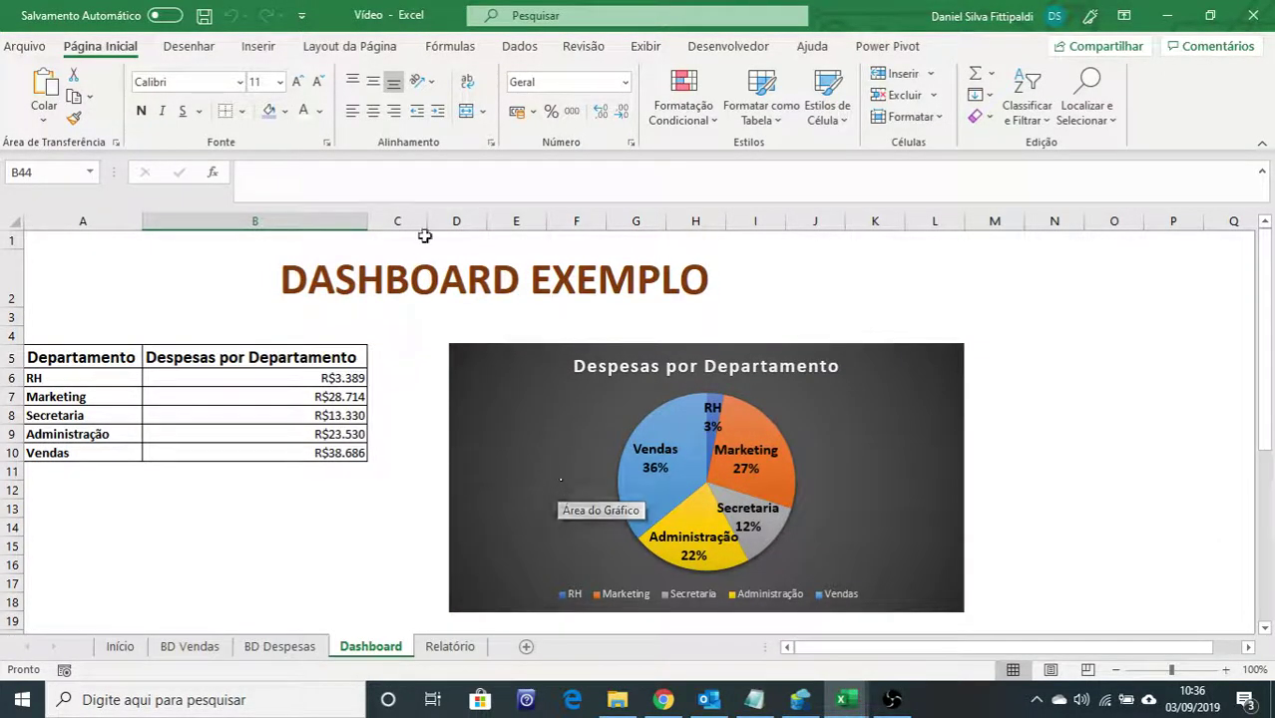
scroll(479, 469, "down", 2)
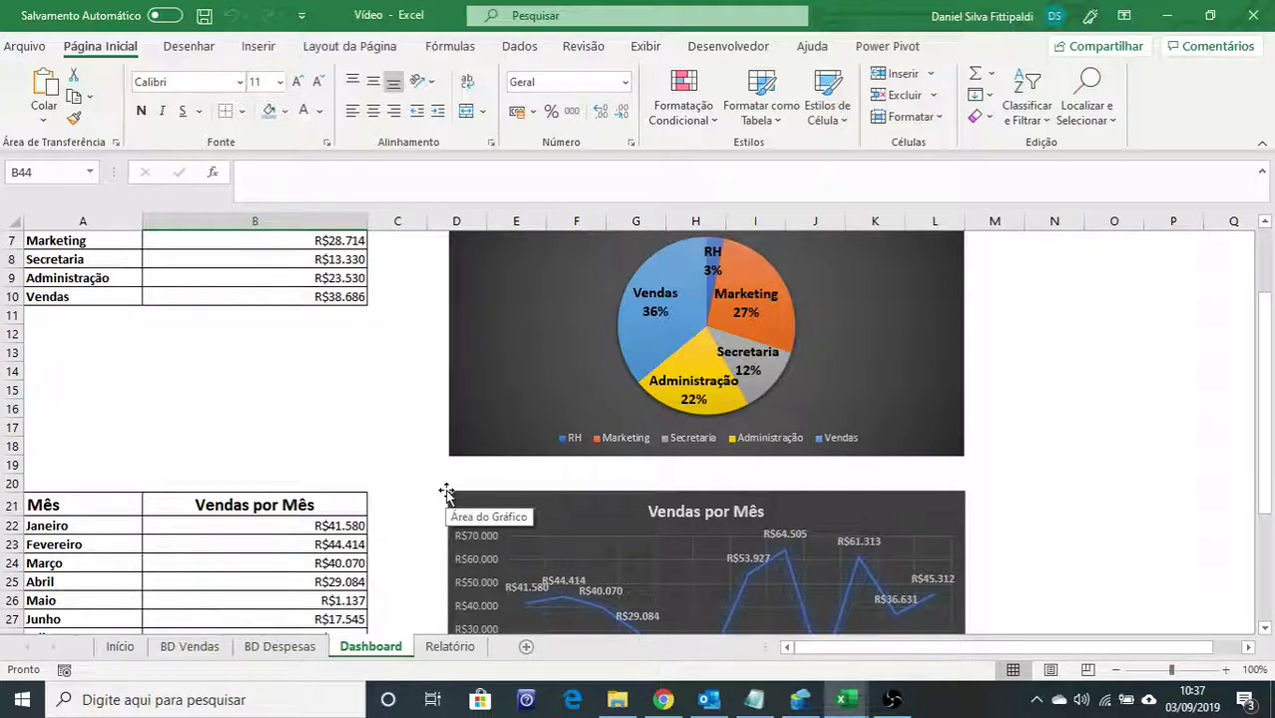
scroll(446, 491, "down", 2)
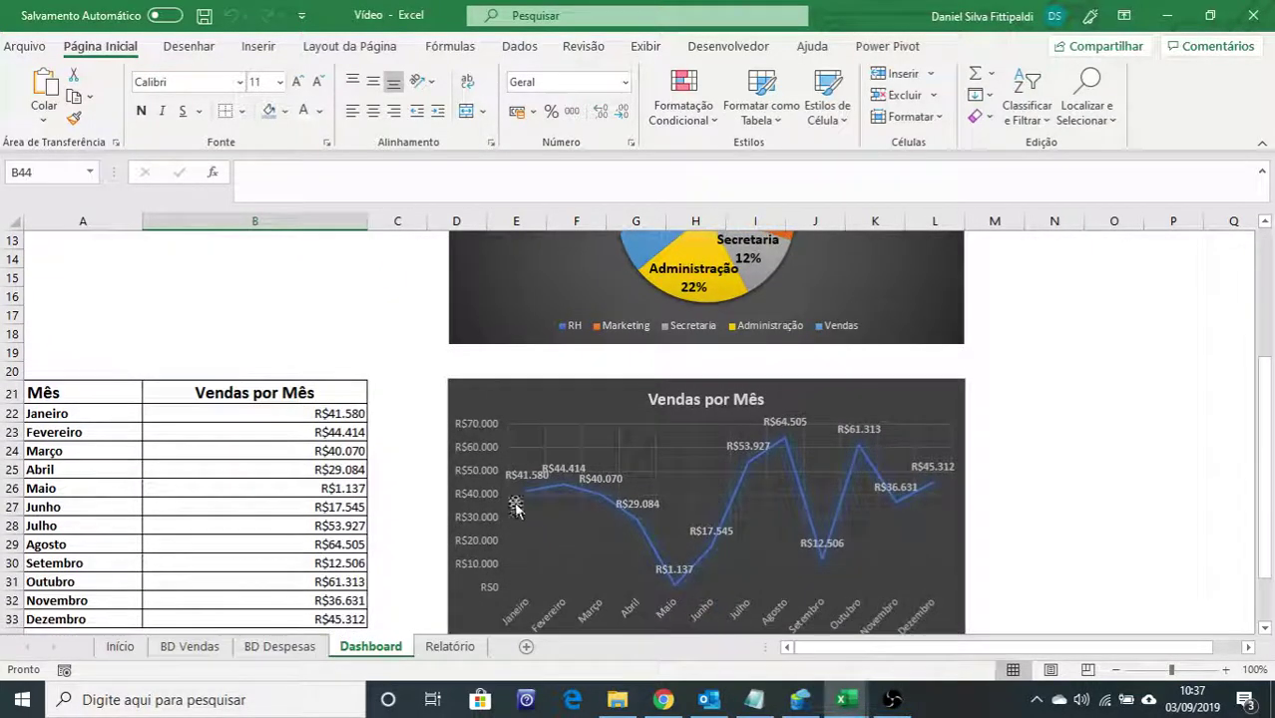
Step: Review the date and supplier filters, the expense table, the pivot table and the supplier chart on the Relatório sheet
left_click(444, 646)
scroll(449, 419, "up", 1)
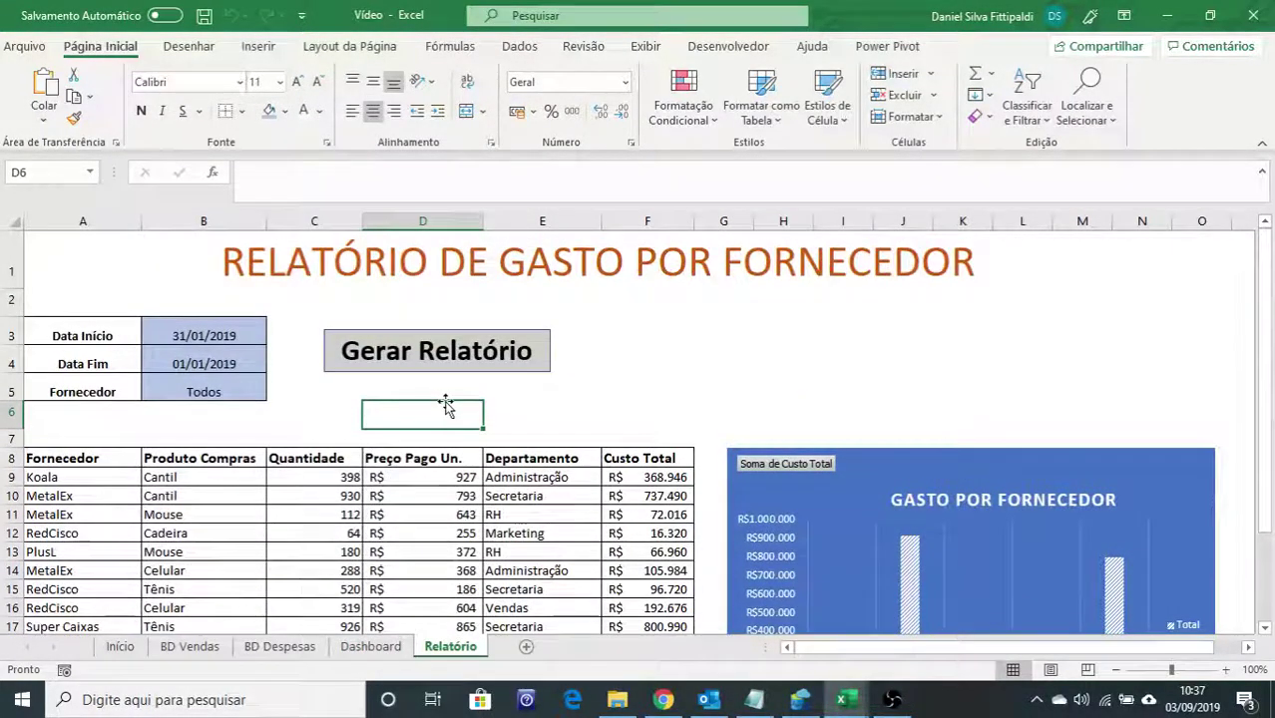
left_click_drag(194, 337, 214, 389)
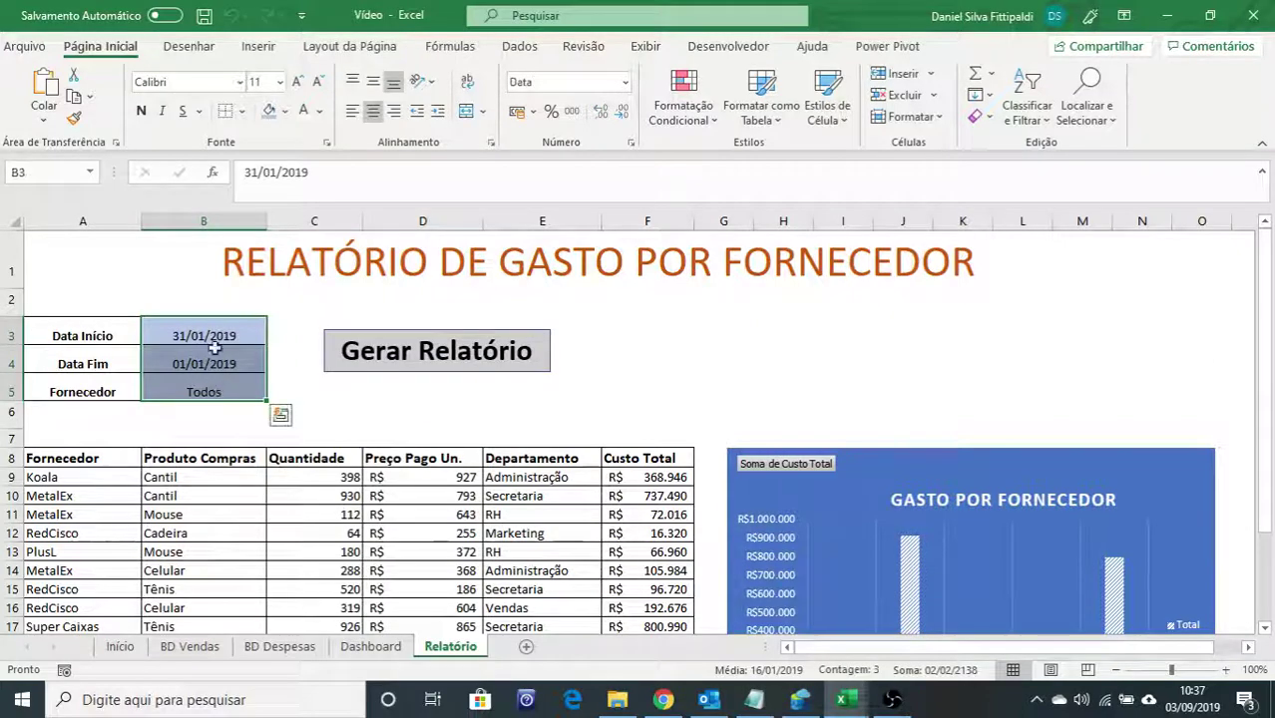
left_click(421, 435)
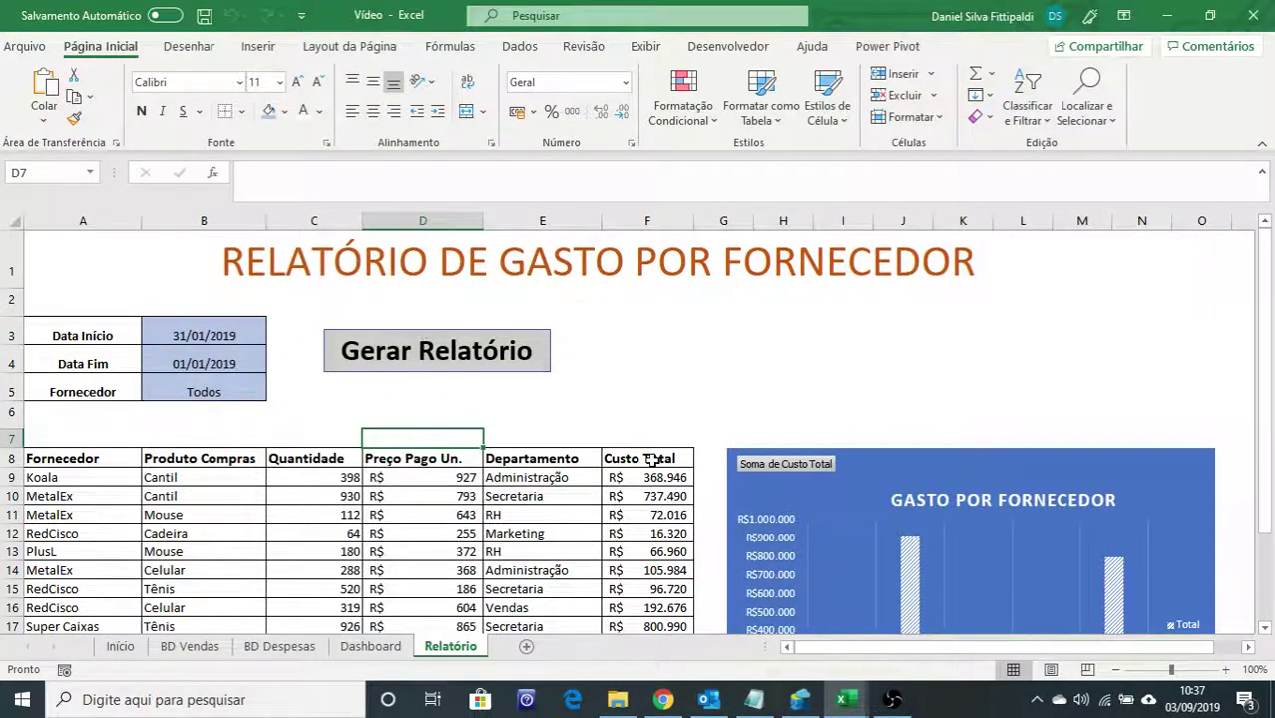
scroll(304, 461, "down", 2)
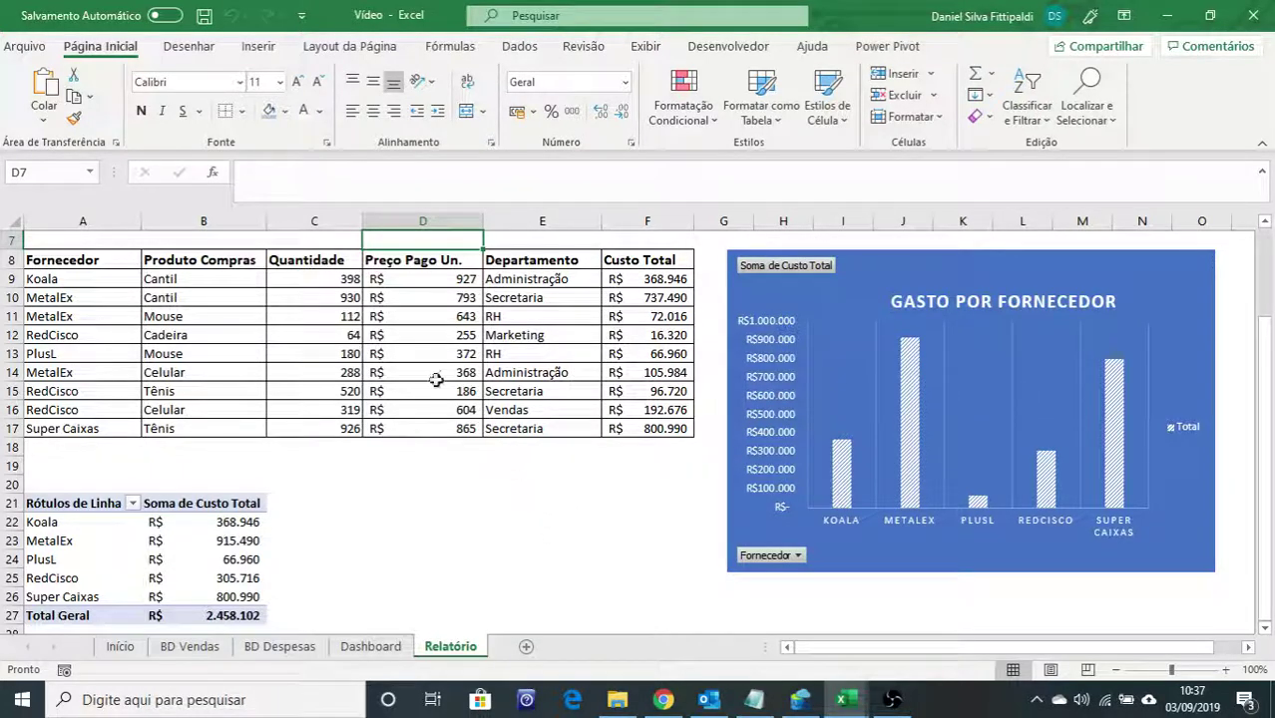
scroll(381, 444, "up", 2)
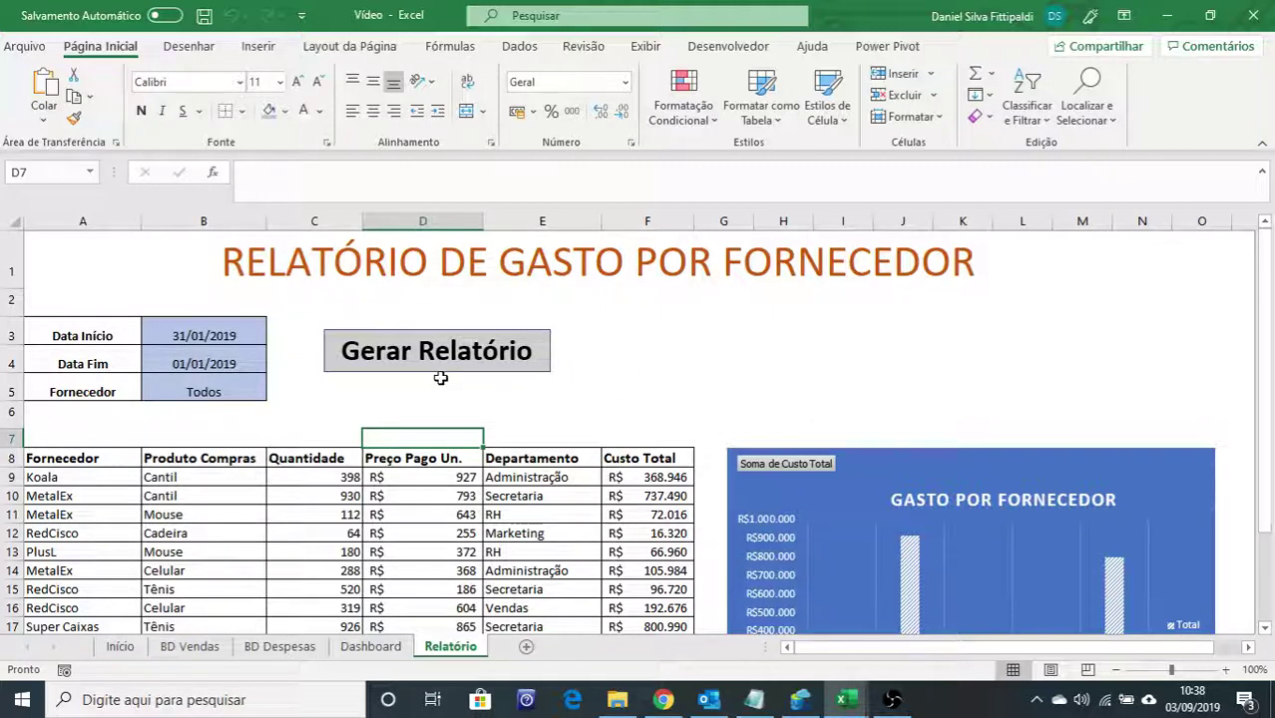
Step: Reopen the Inserir Vendas form from the Início sheet and cancel it without recording a sale
left_click(186, 648)
left_click(118, 646)
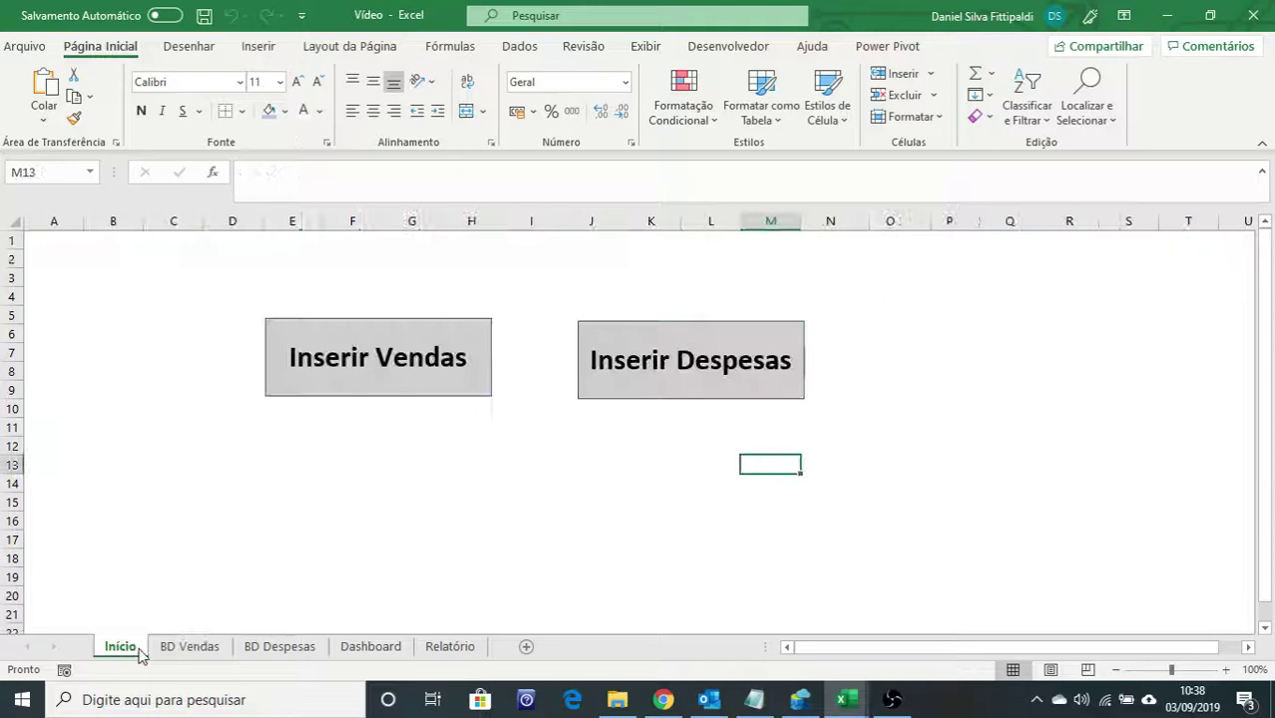
left_click(316, 371)
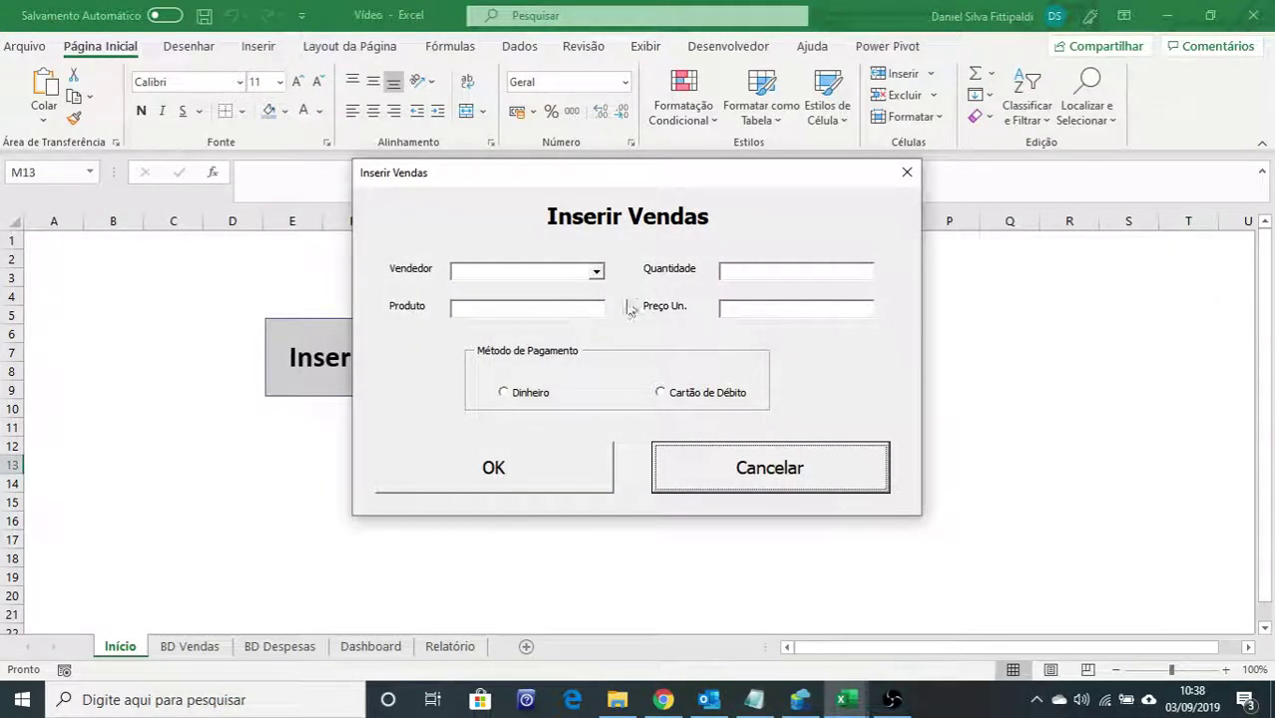
left_click(783, 455)
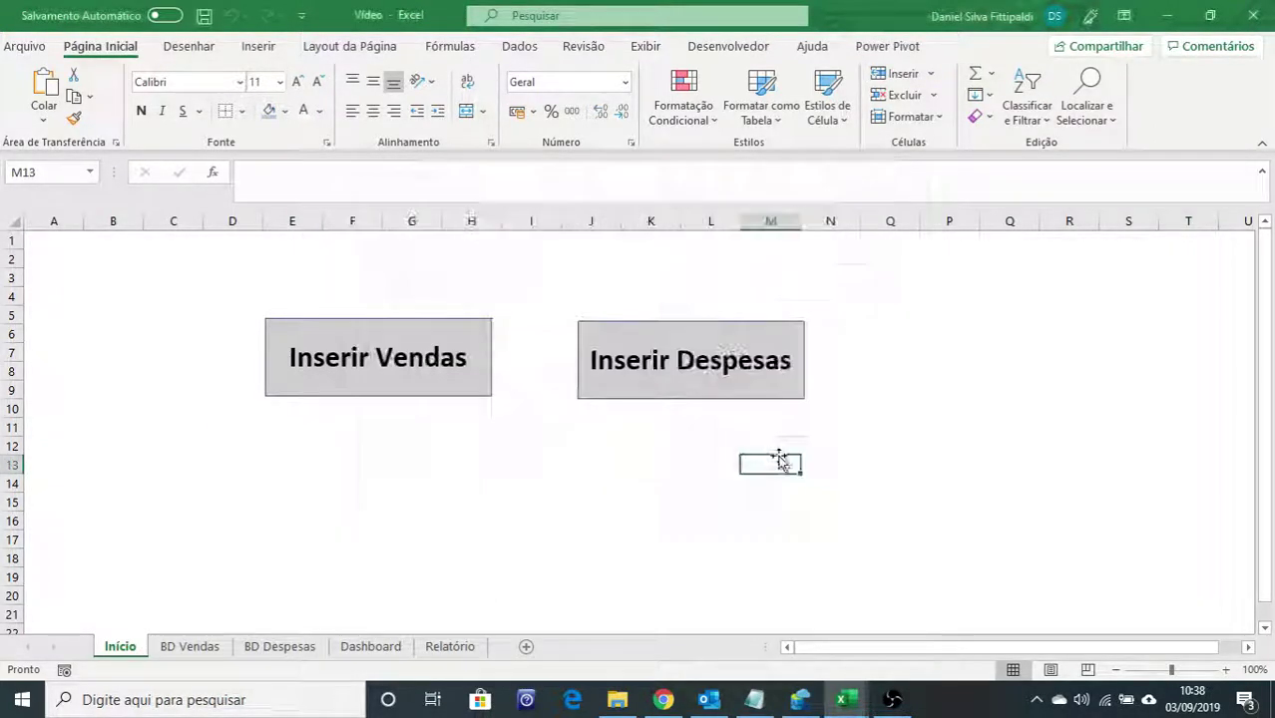
Step: Look over the expense table and the GASTO POR FORNECEDOR chart on the Relatório sheet again
left_click(451, 647)
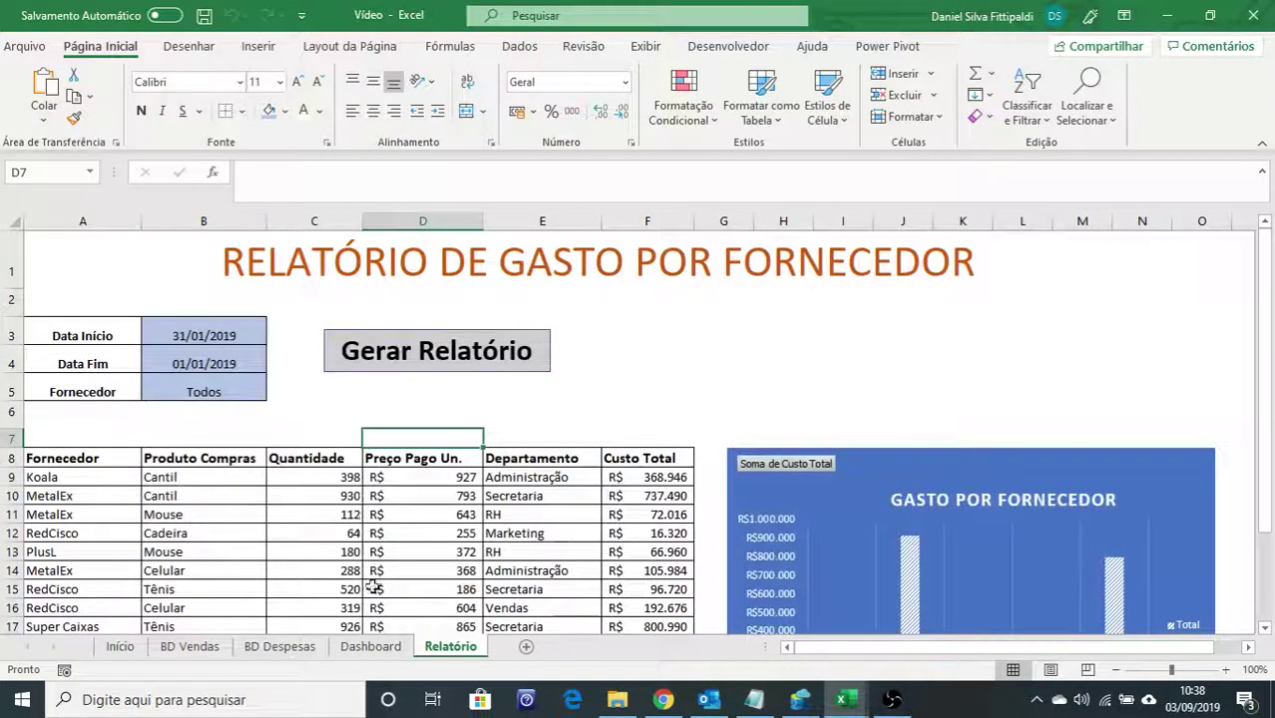
scroll(377, 598, "down", 1)
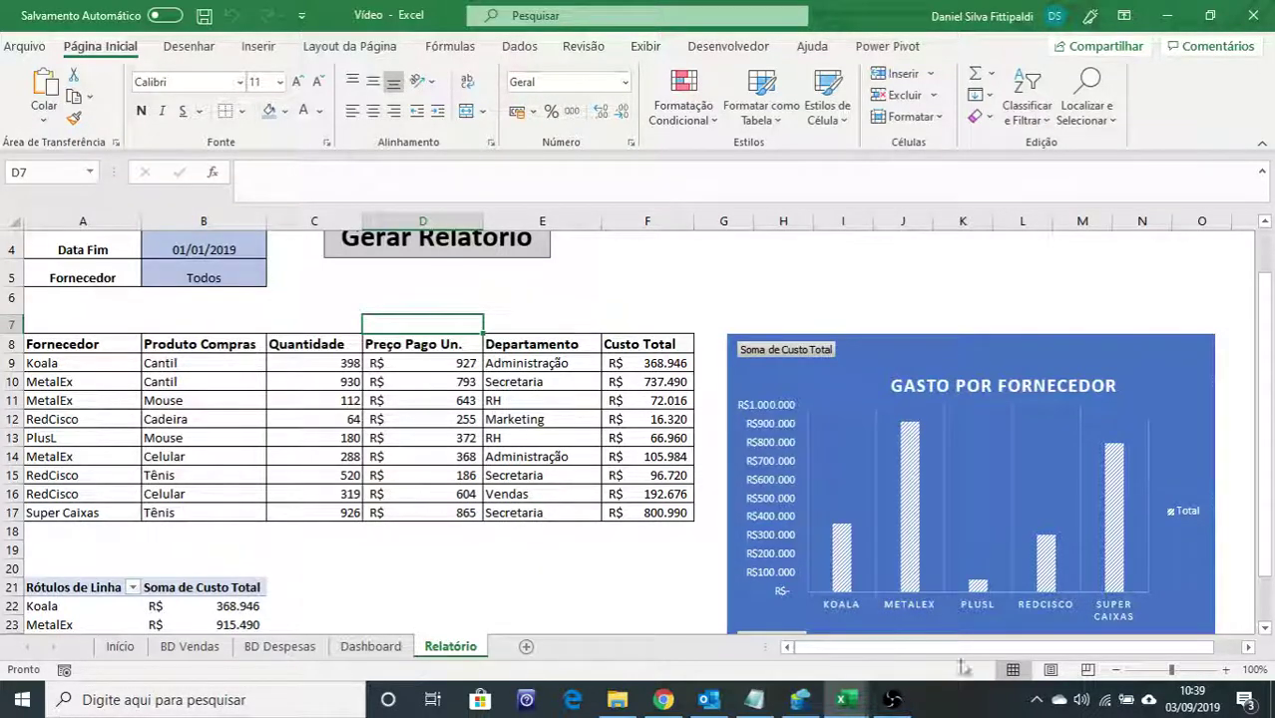
mouse_move(896, 701)
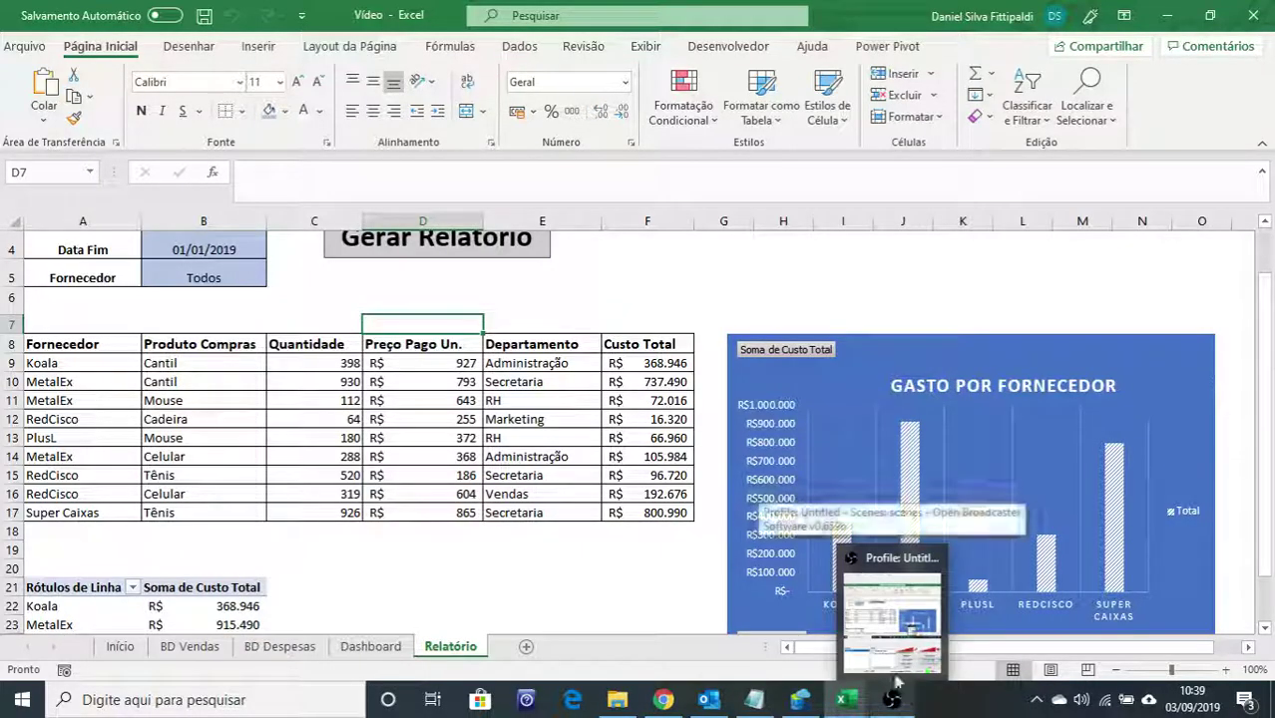
left_click(895, 626)
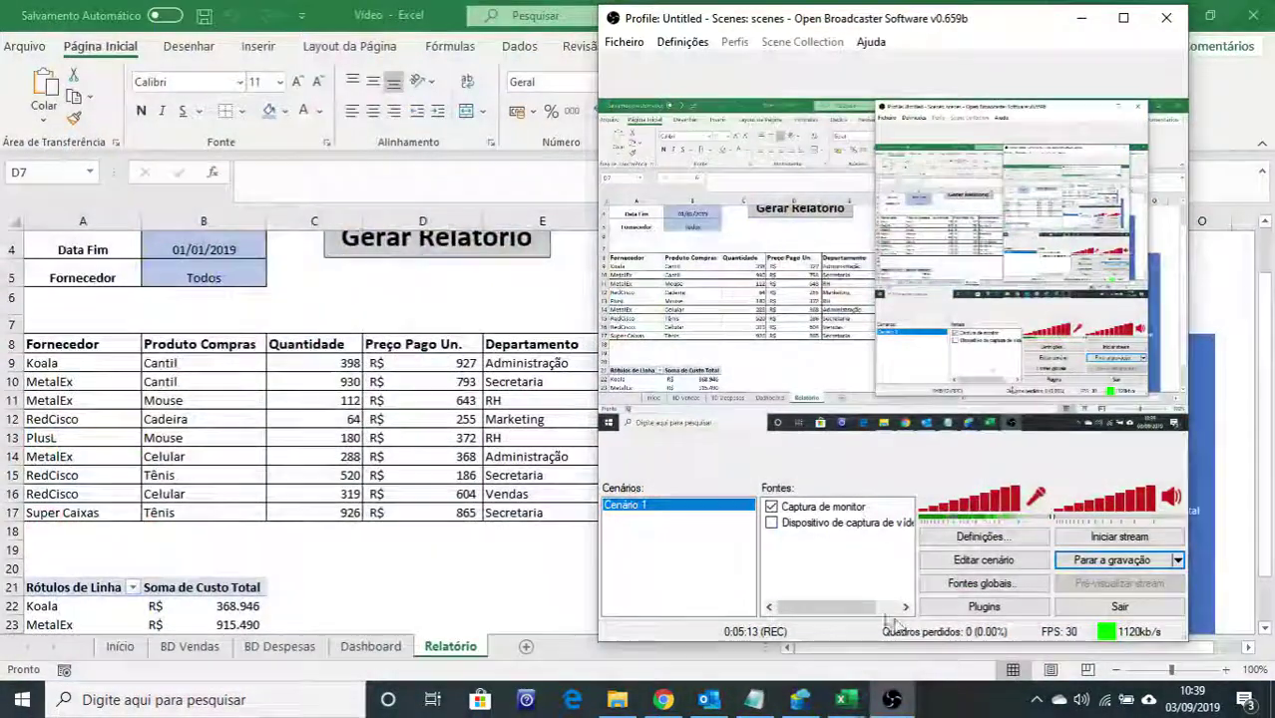